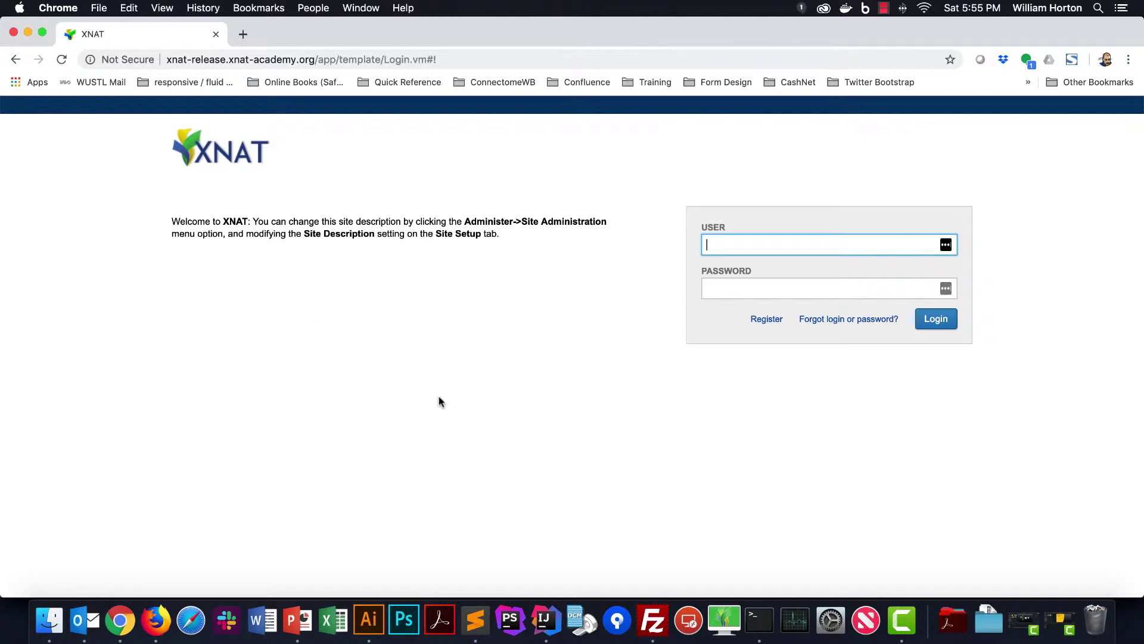
- In FileZilla, open /data/xnat/home/config and bring up the actions for xnat-conf.properties
click(654, 619)
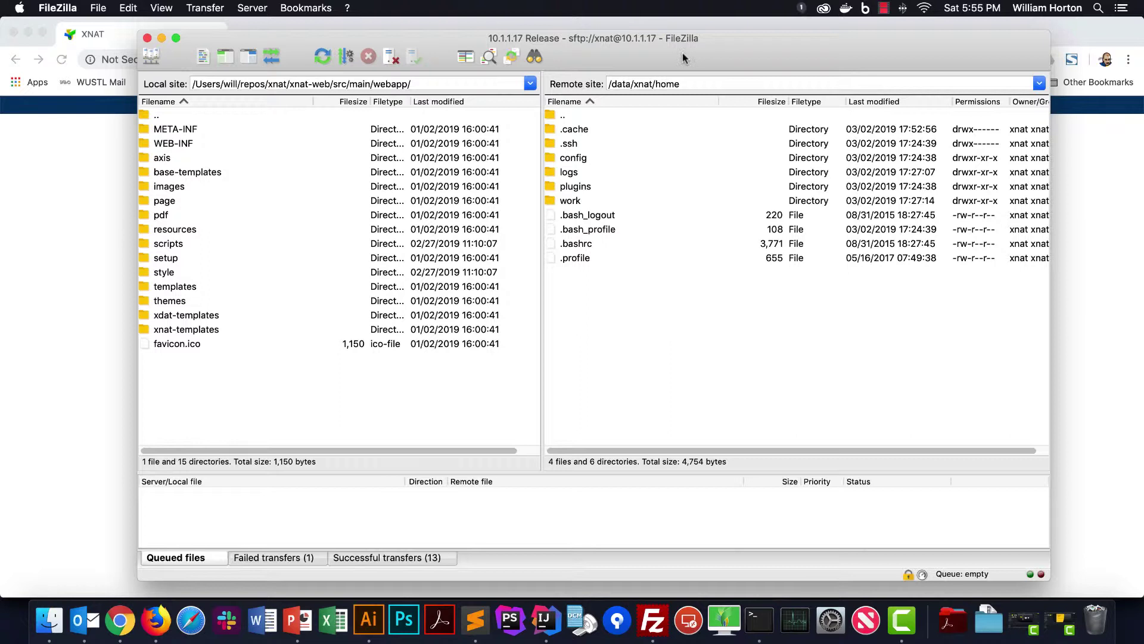
triple_click(654, 83)
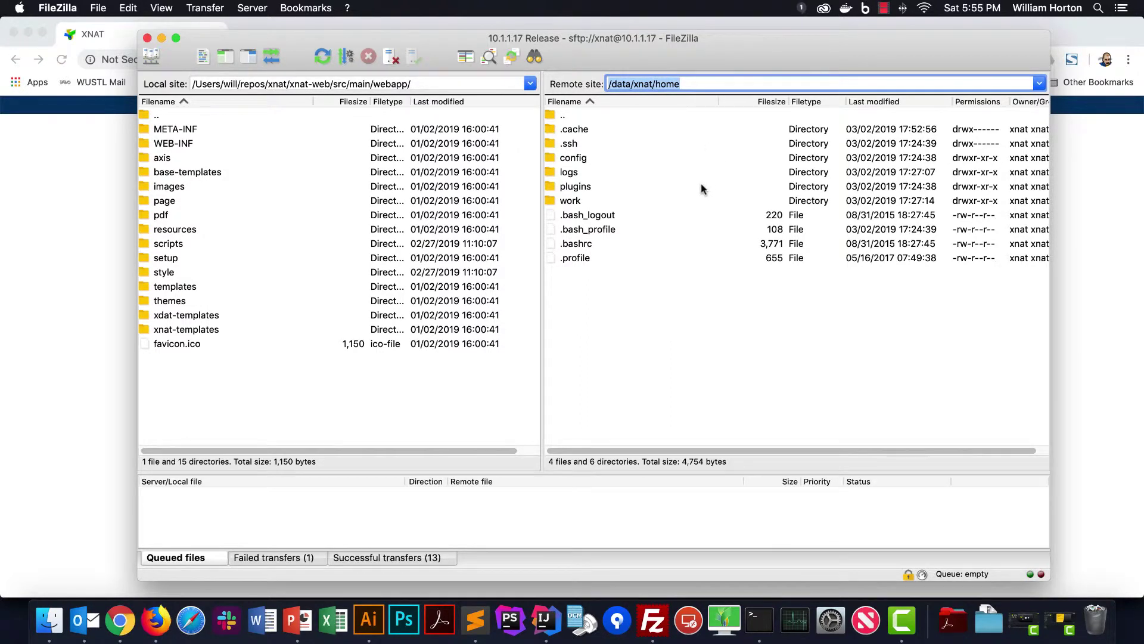
click(577, 158)
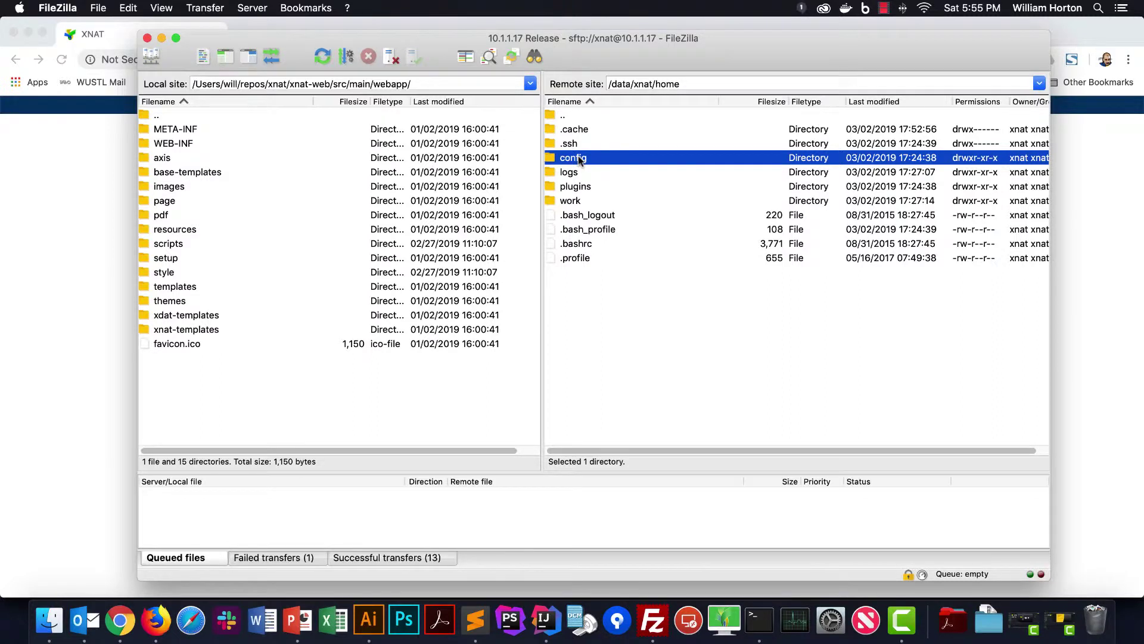
double_click(581, 159)
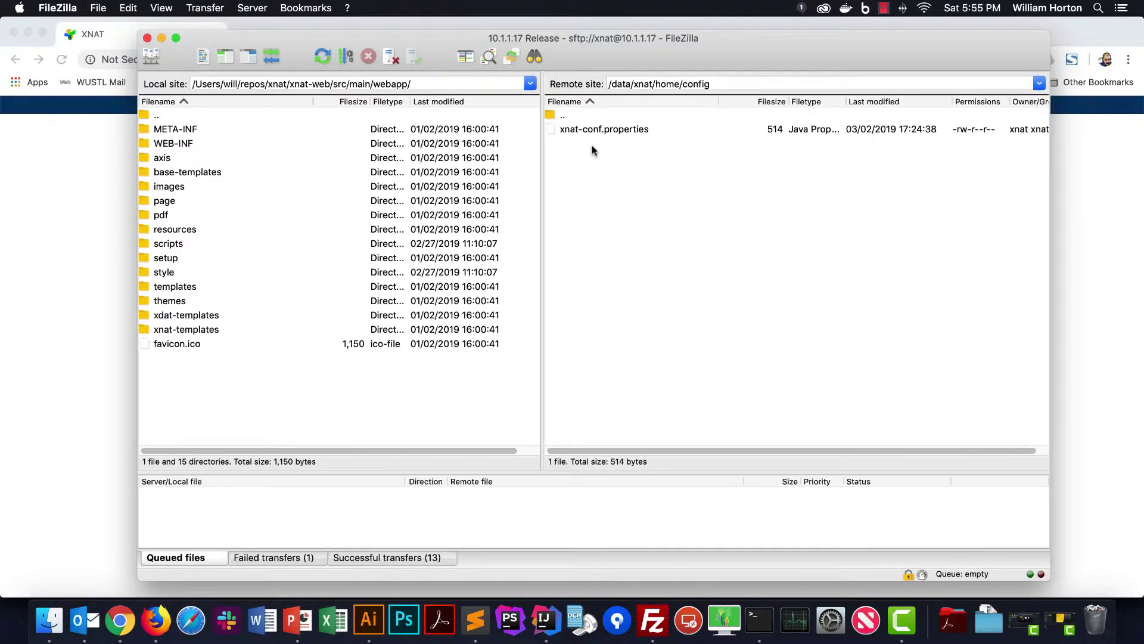
click(581, 129)
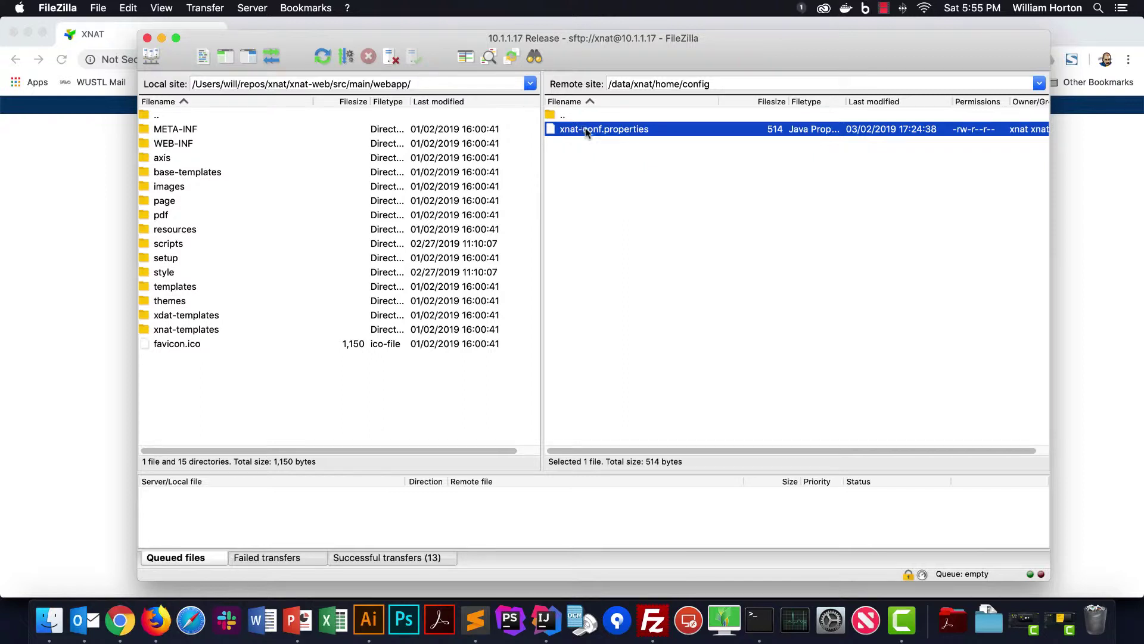
right_click(579, 127)
- Open xnat-conf.properties in Sublime Text to review its settings, then return to the XNAT login page
click(617, 144)
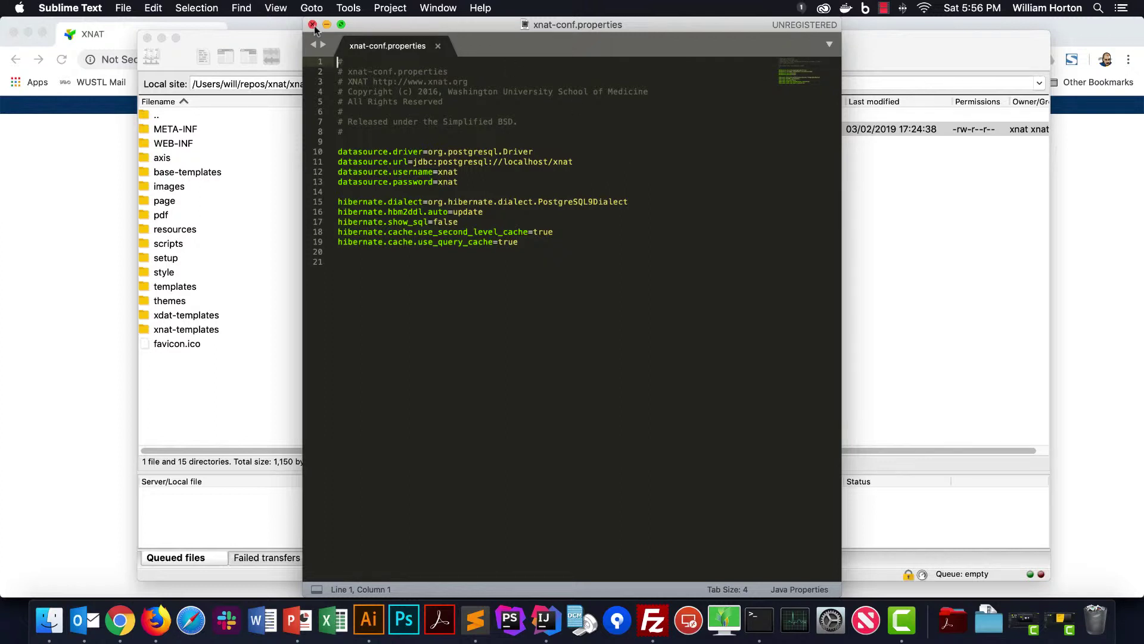
click(91, 223)
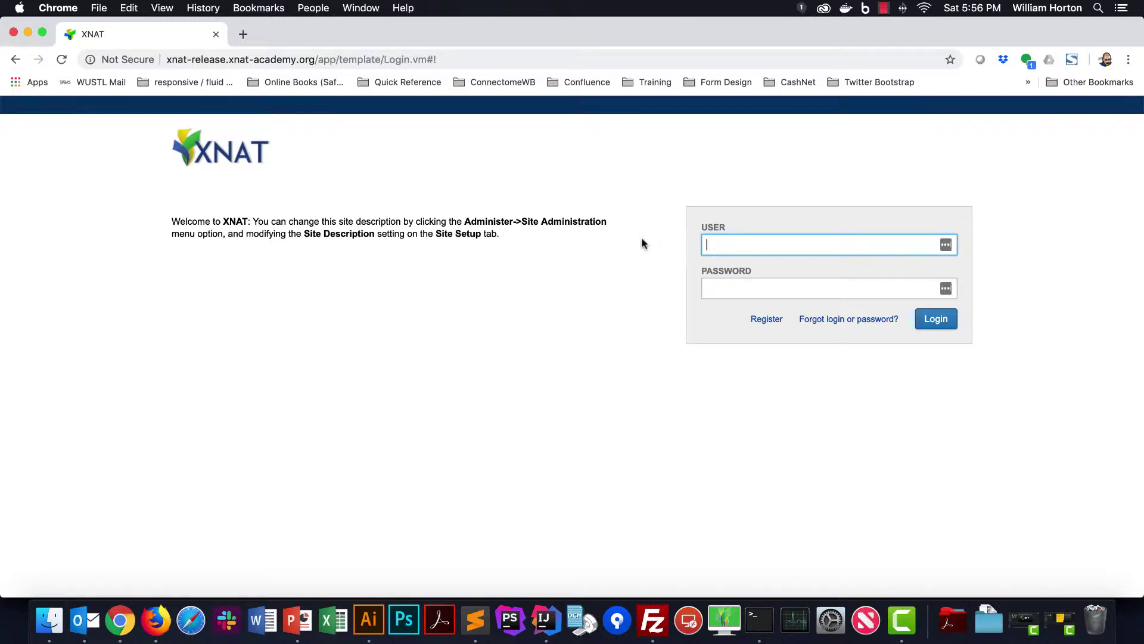
text(admin)
- Log in to XNAT with the admin username and its password
key(Tab)
text(•••••)
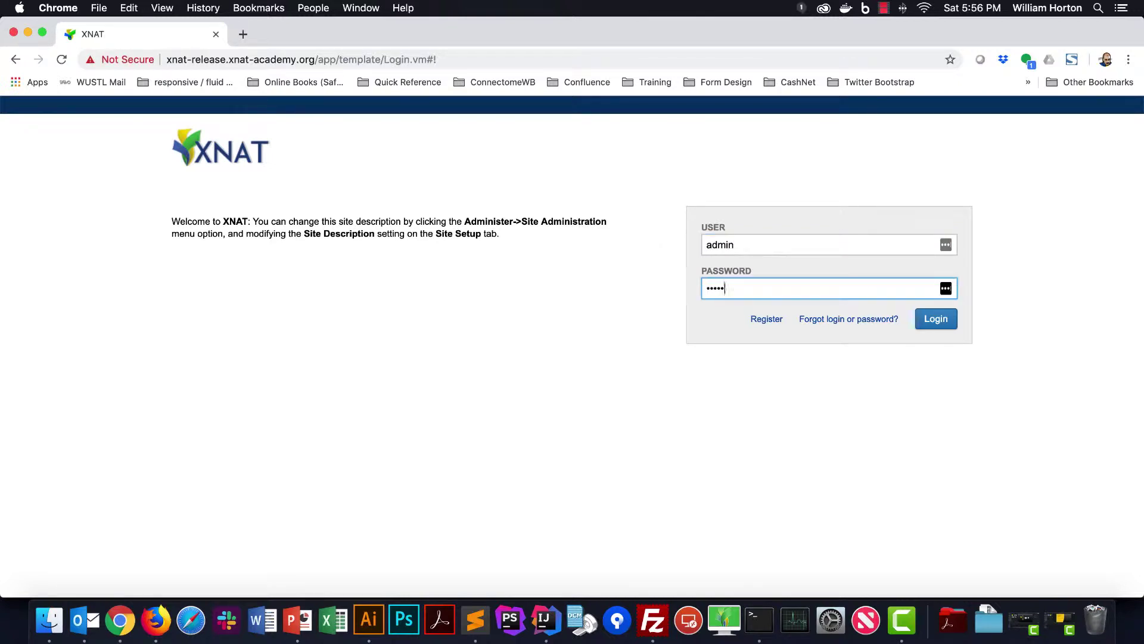
click(936, 320)
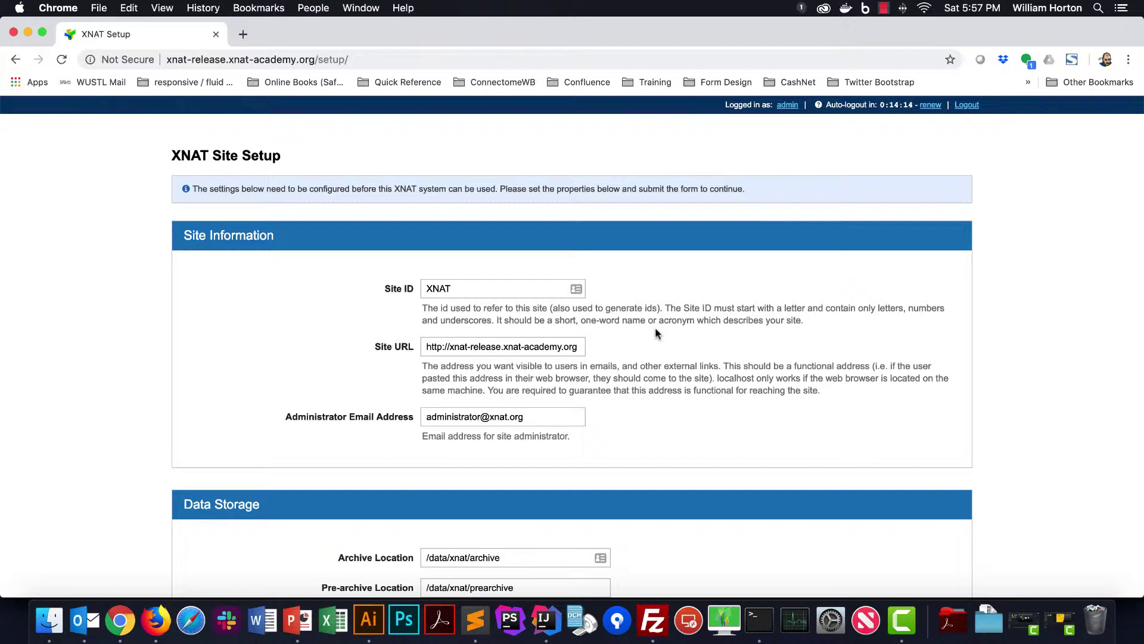
scroll(715, 343, down, 3)
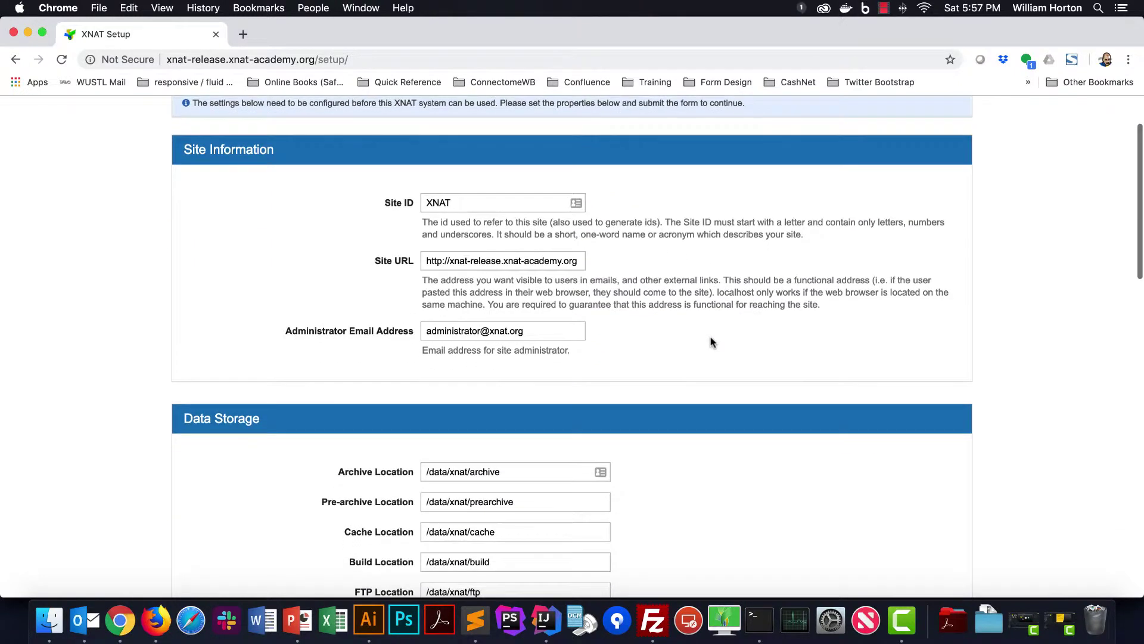
double_click(442, 331)
click(442, 331)
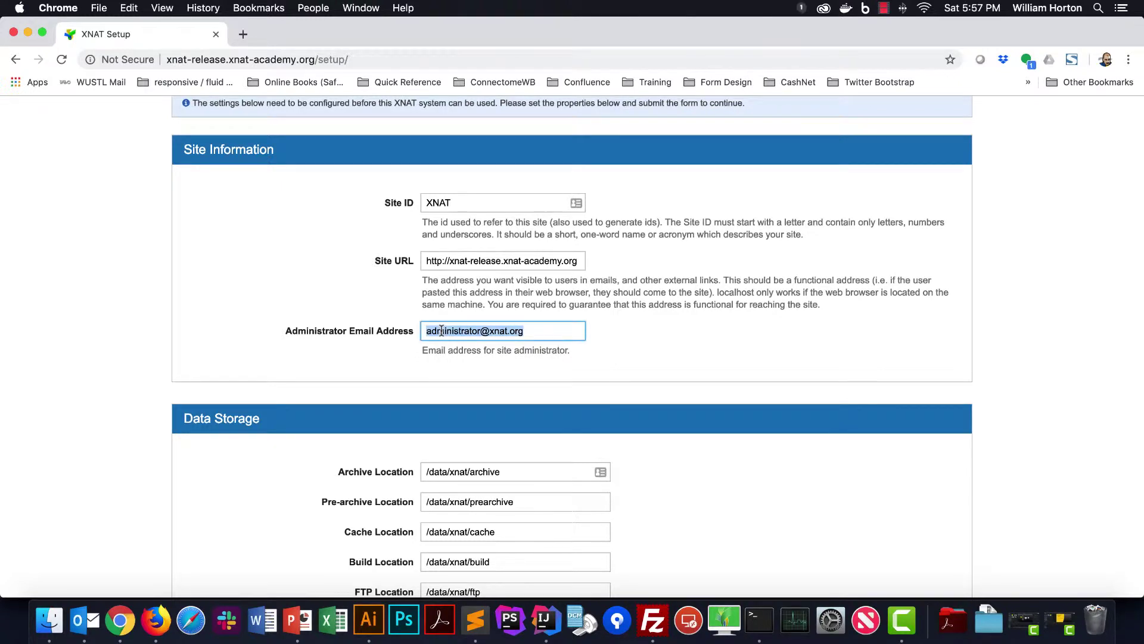
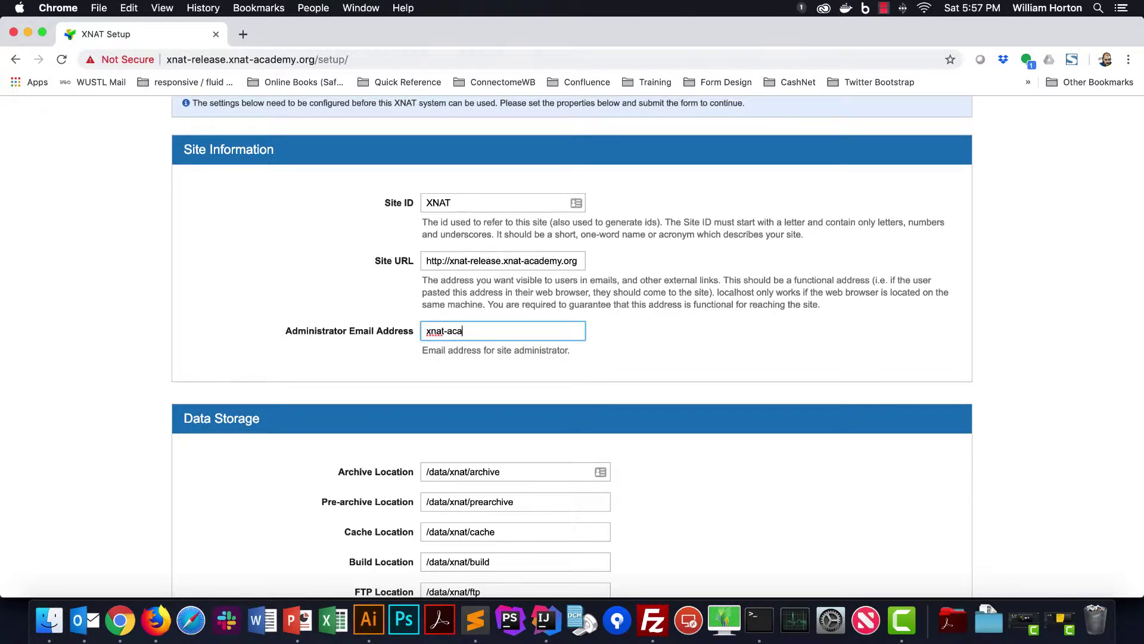
scroll(722, 330, down, 3)
scroll(722, 330, down, 1)
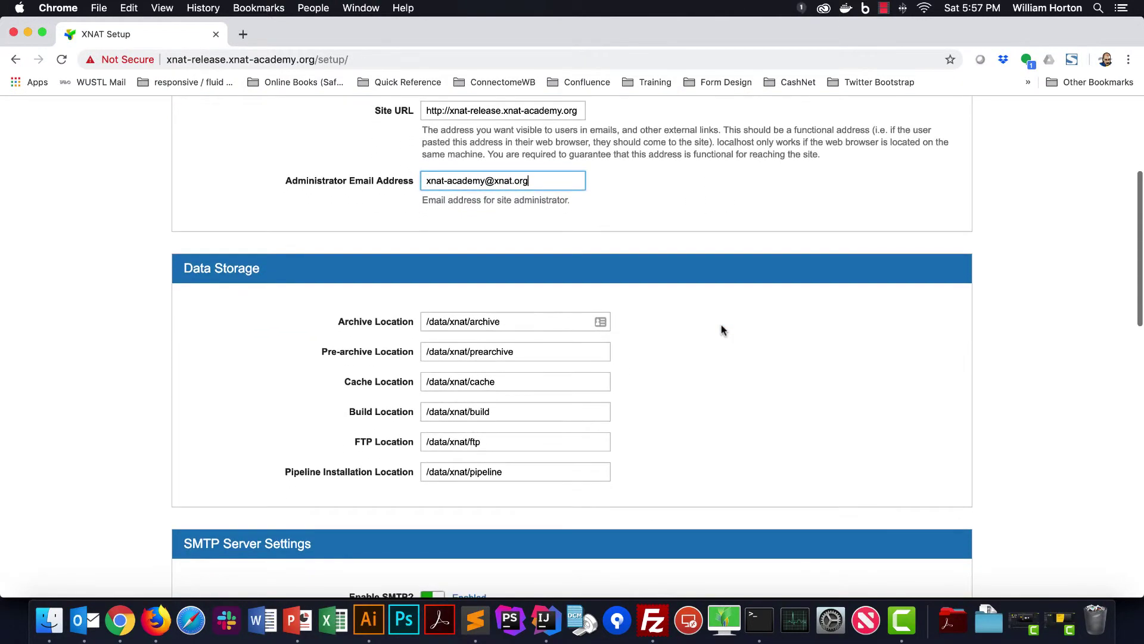
scroll(722, 330, down, 1)
scroll(722, 330, down, 1)
scroll(722, 330, down, 1)
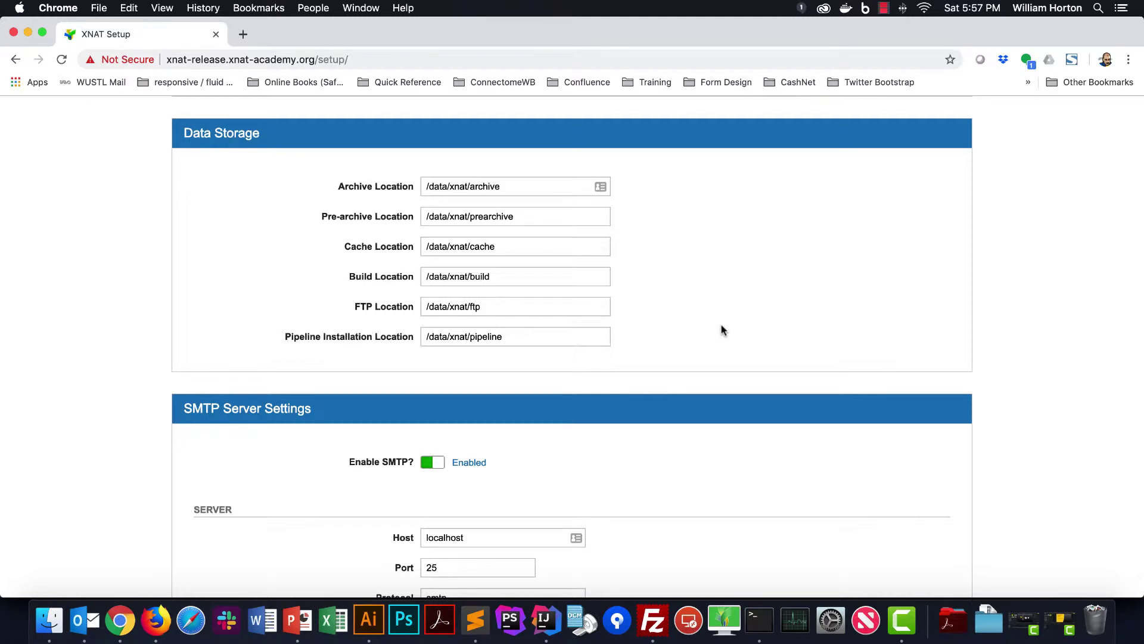
- Move up to /data/xnat in FileZilla to check storage folders, then return to XNAT Setup
click(655, 621)
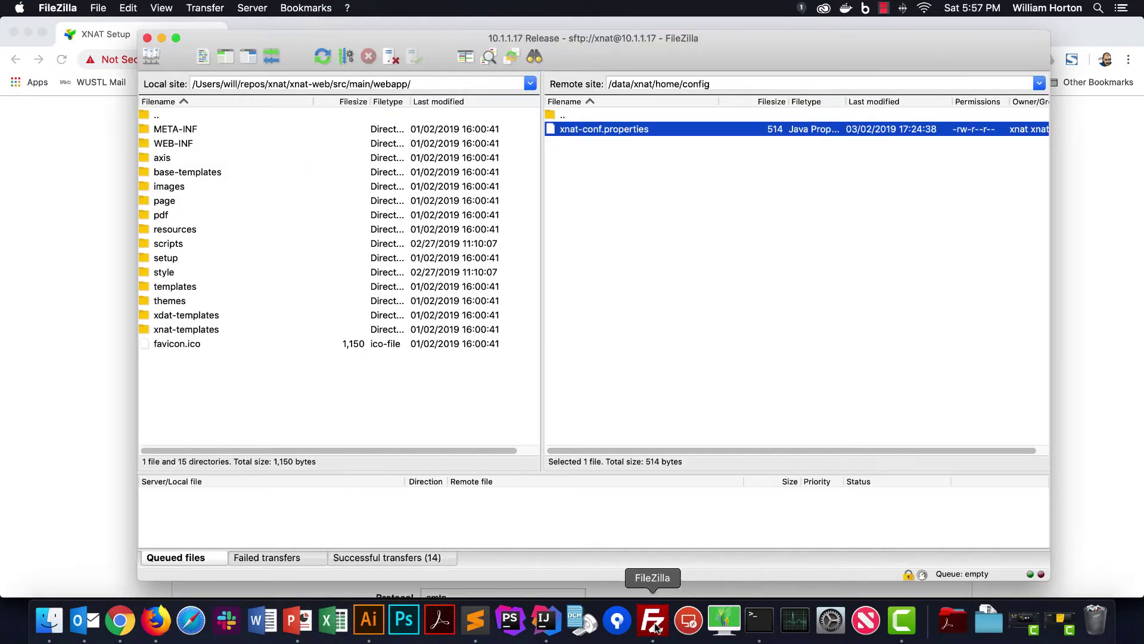
double_click(555, 115)
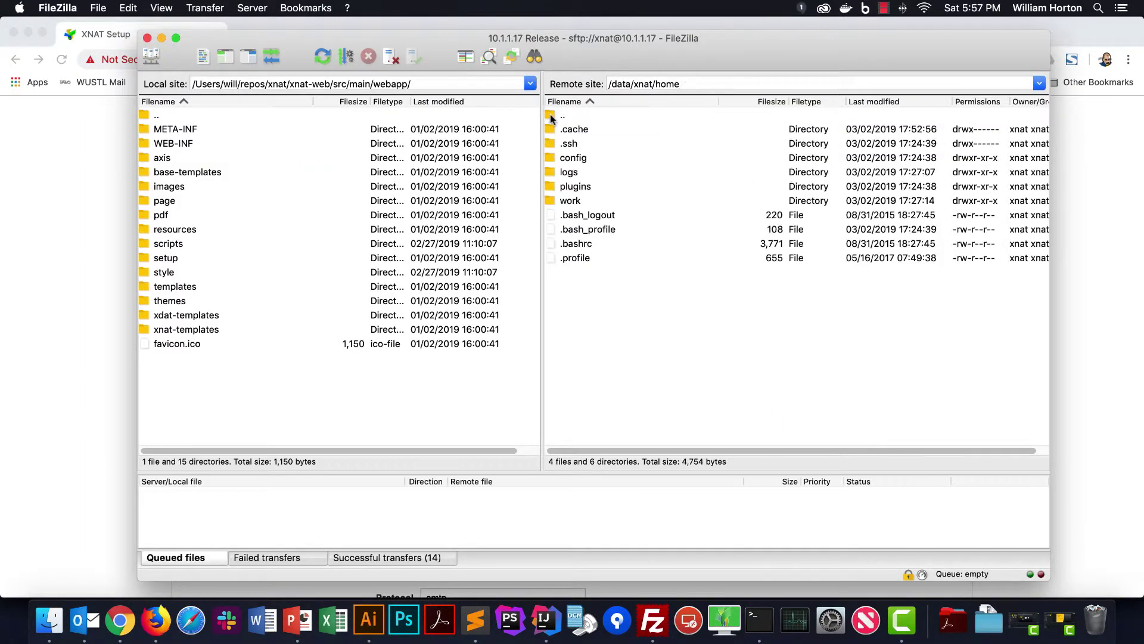
double_click(554, 116)
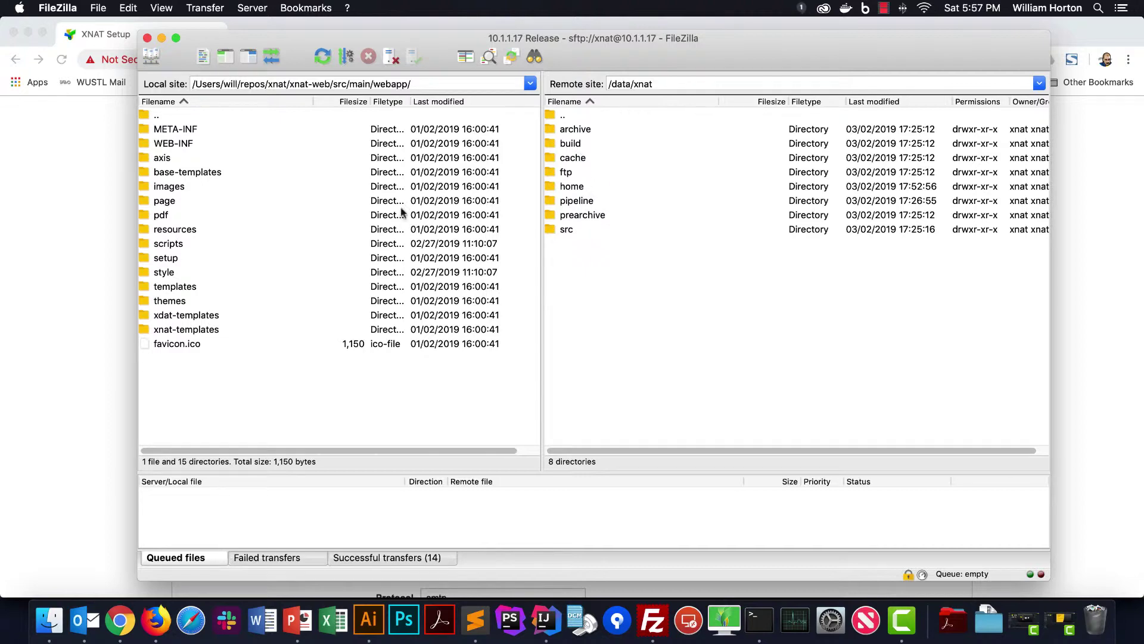
click(46, 202)
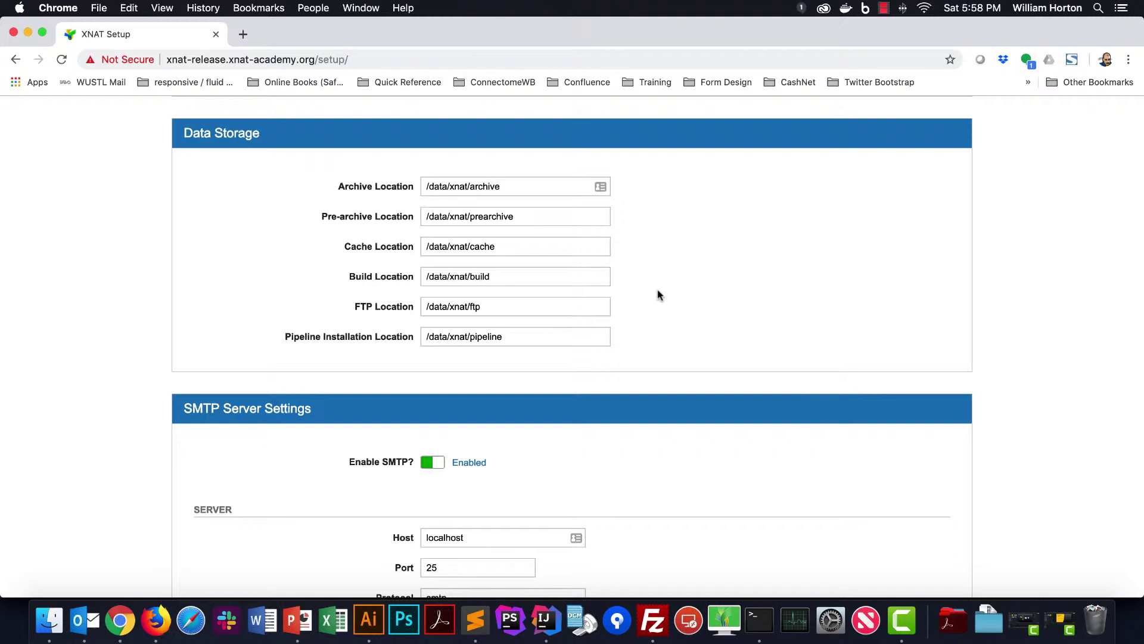
scroll(746, 275, down, 3)
scroll(746, 276, down, 3)
scroll(745, 276, down, 3)
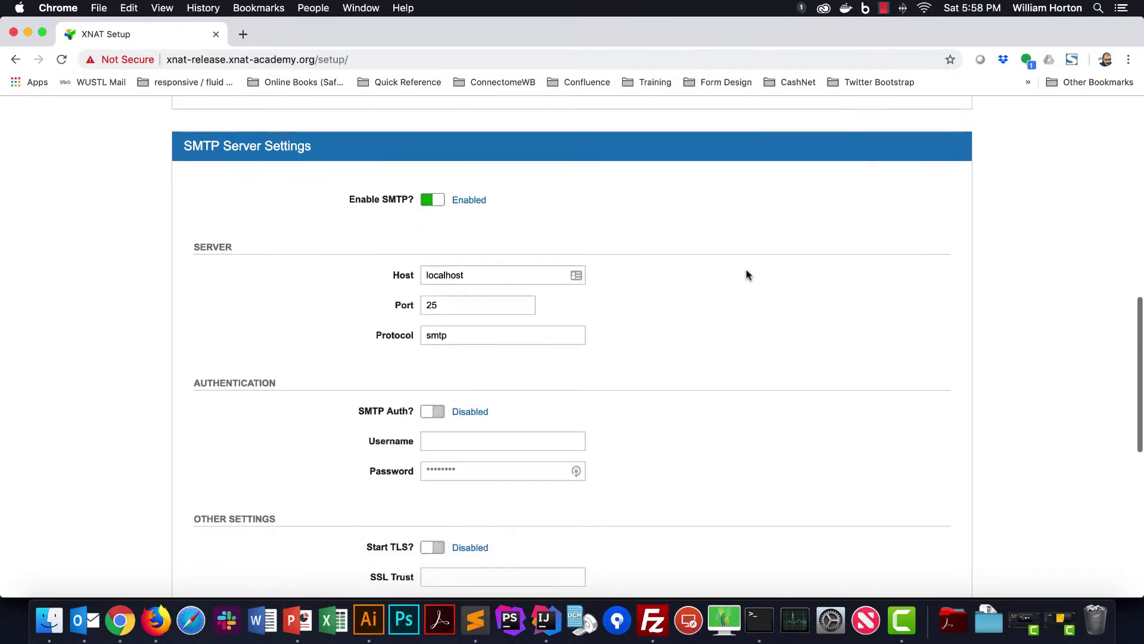
scroll(746, 275, down, 1)
scroll(745, 276, down, 1)
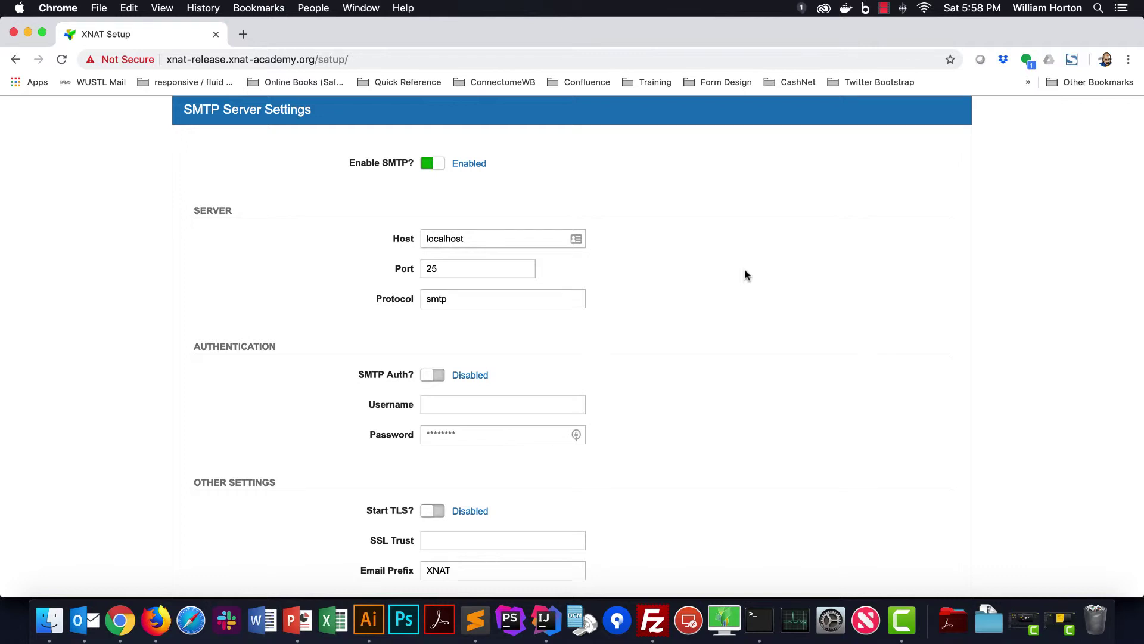
- Set SMTP host smtp.gmail.org, port 587, with SMTP Auth credentials and Start TLS on
double_click(451, 238)
text(smtp.gmail.org)
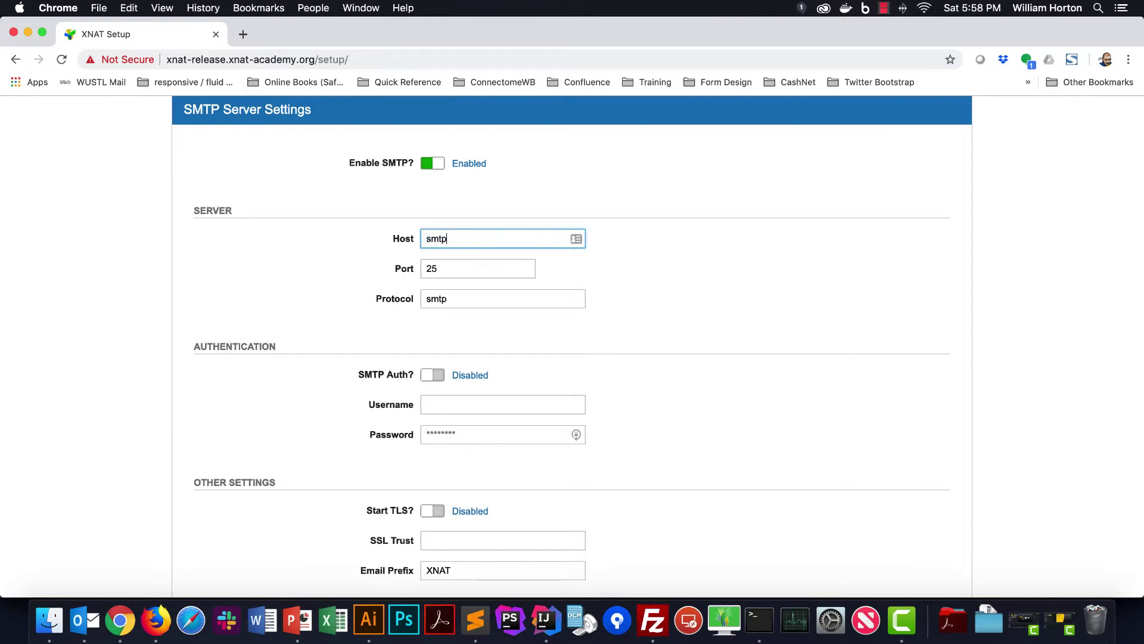
key(Tab)
text(587)
key(Tab)
scroll(572, 358, down, 1)
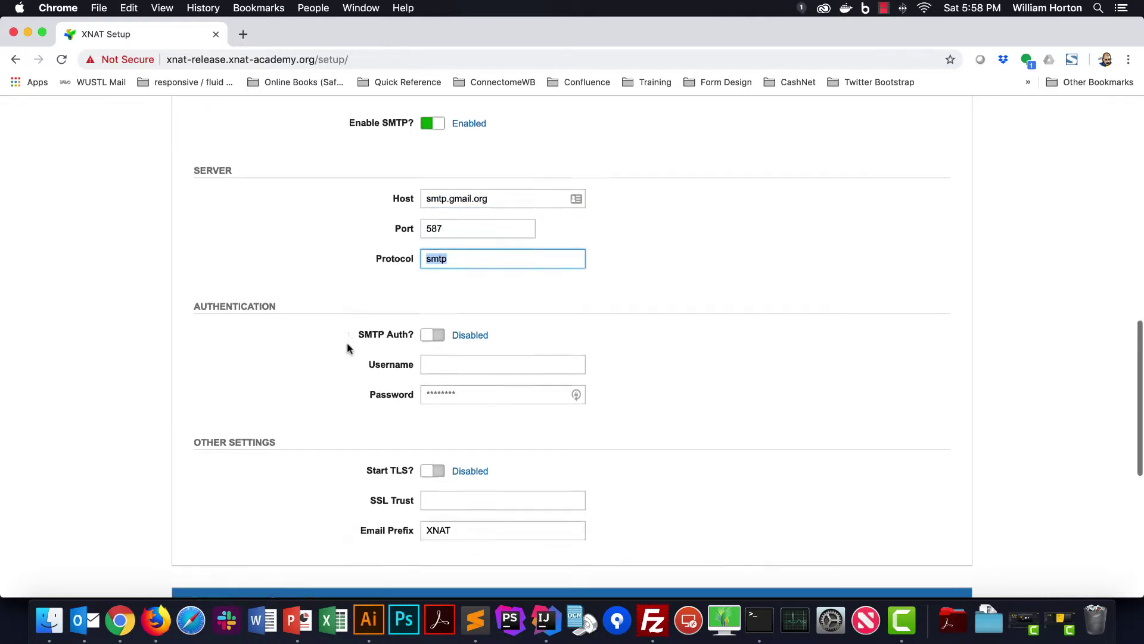
click(432, 332)
click(503, 361)
key(Tab)
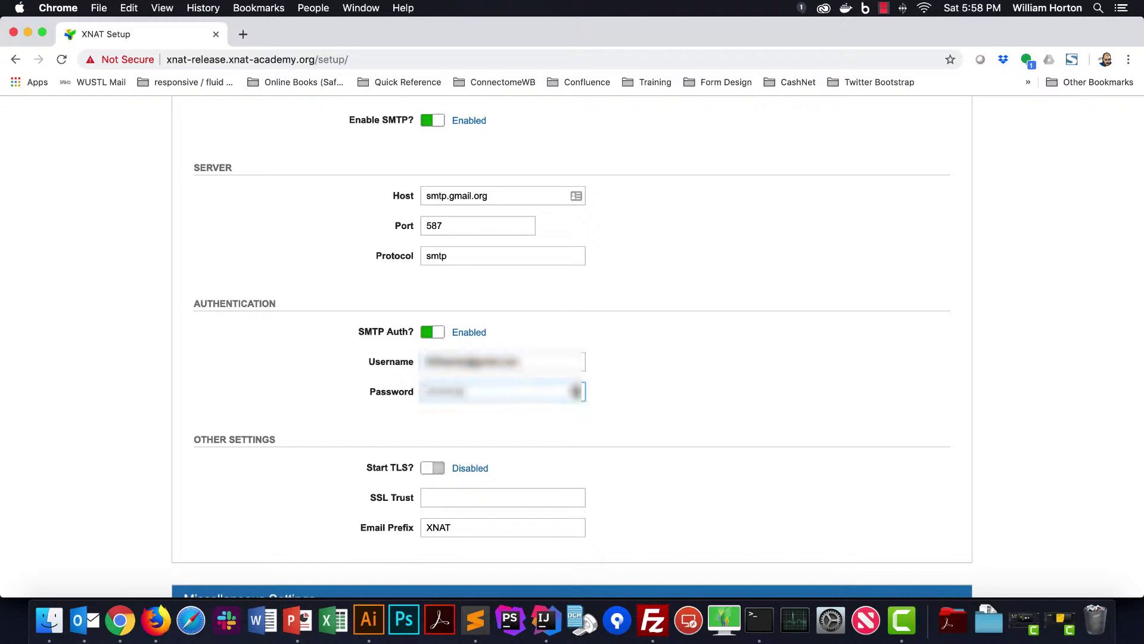
text(password)
click(432, 468)
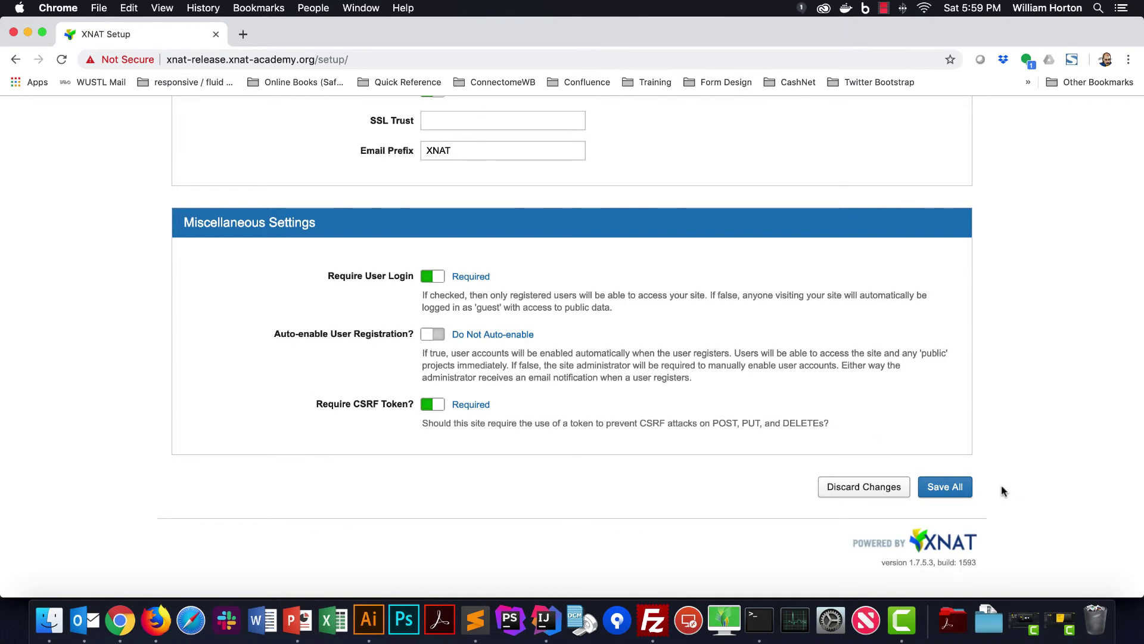
- Save all site setup settings and confirm the 'site is ready' message
click(945, 487)
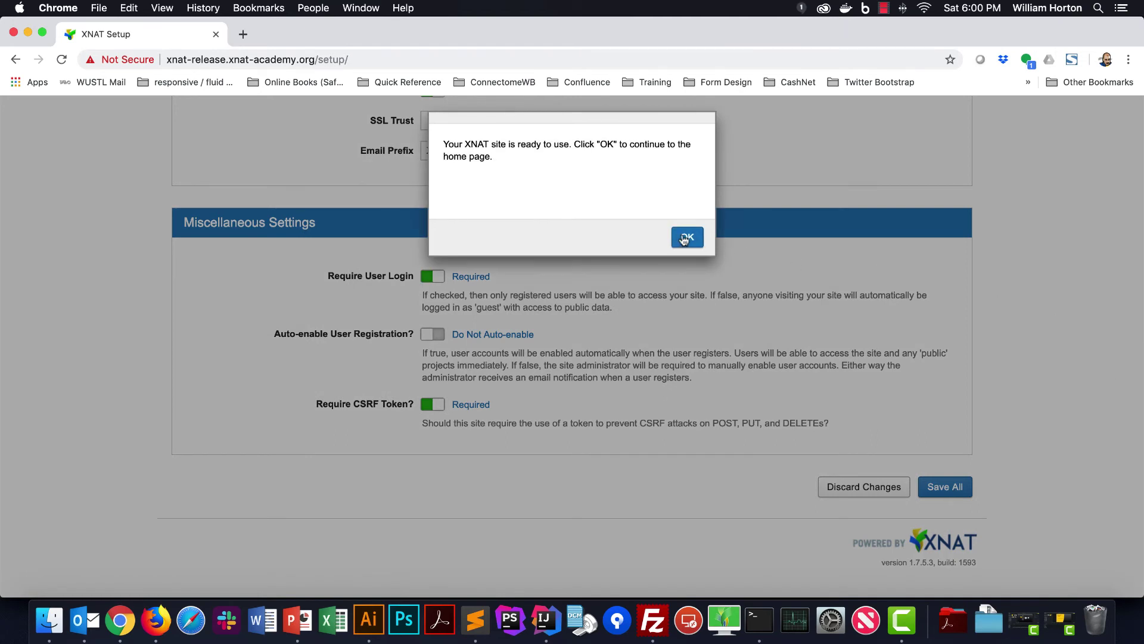
click(687, 238)
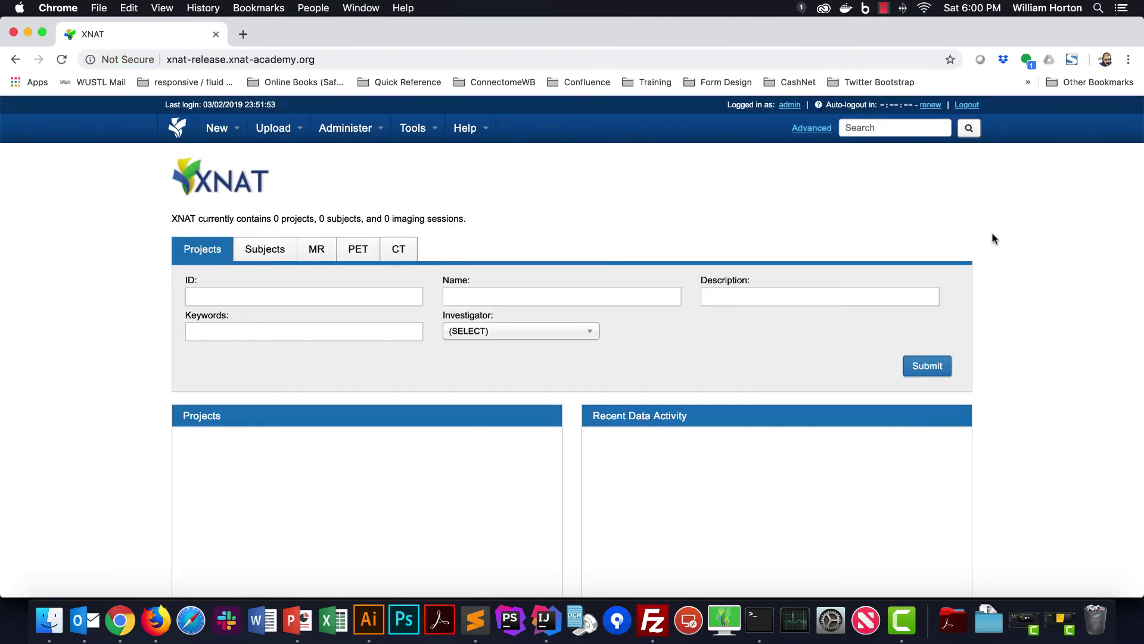